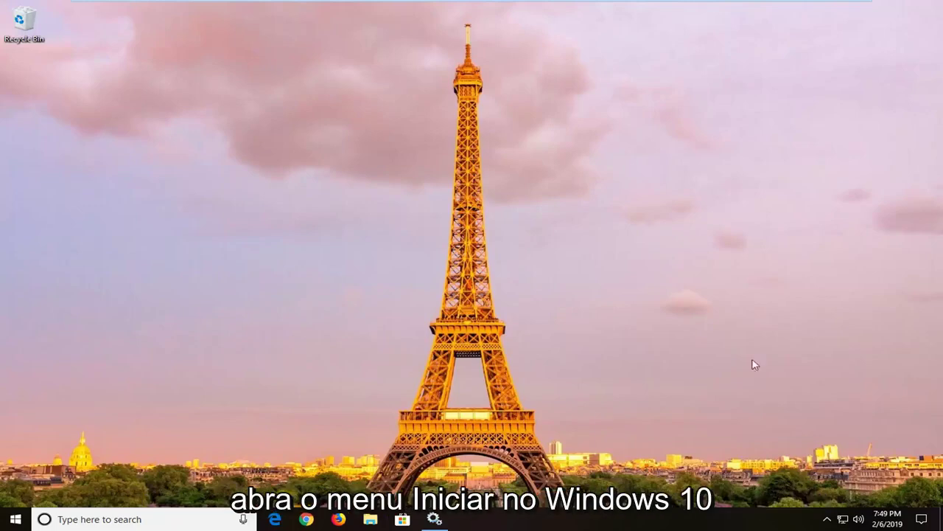
Search 'troubleshoot' and run the Windows Update troubleshooter from the Troubleshoot settings page.
click(13, 519)
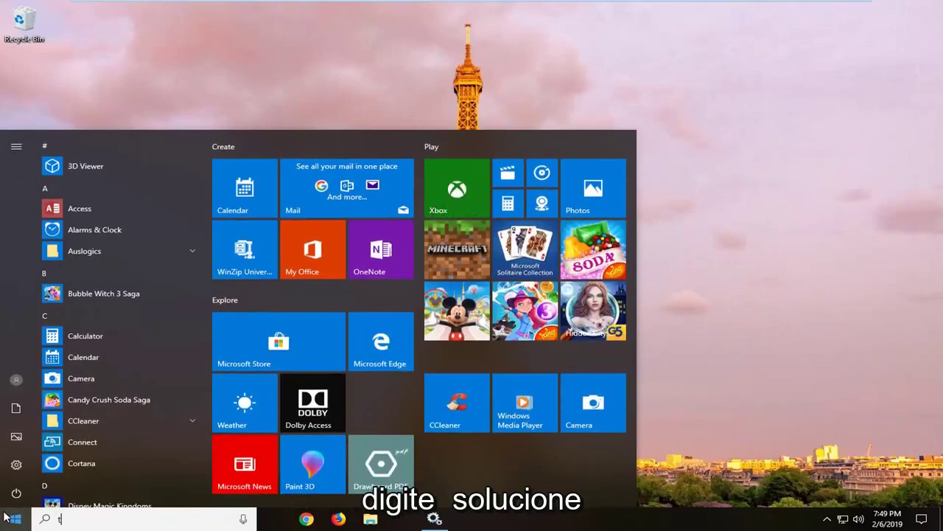
text(t)
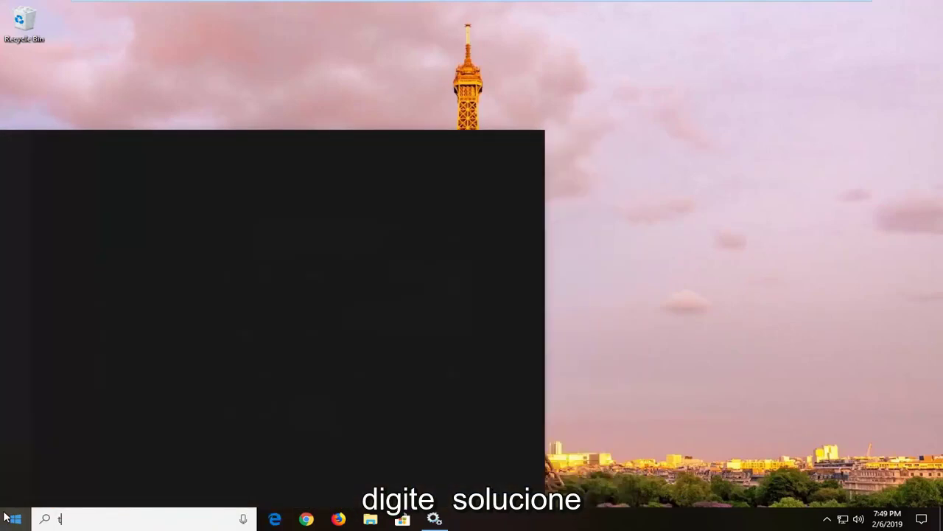
text(roubleshoot)
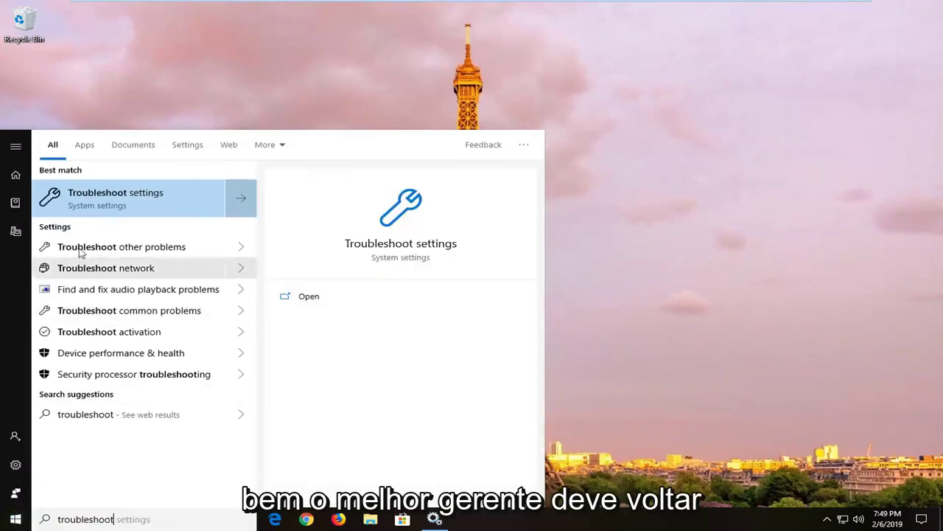
click(110, 197)
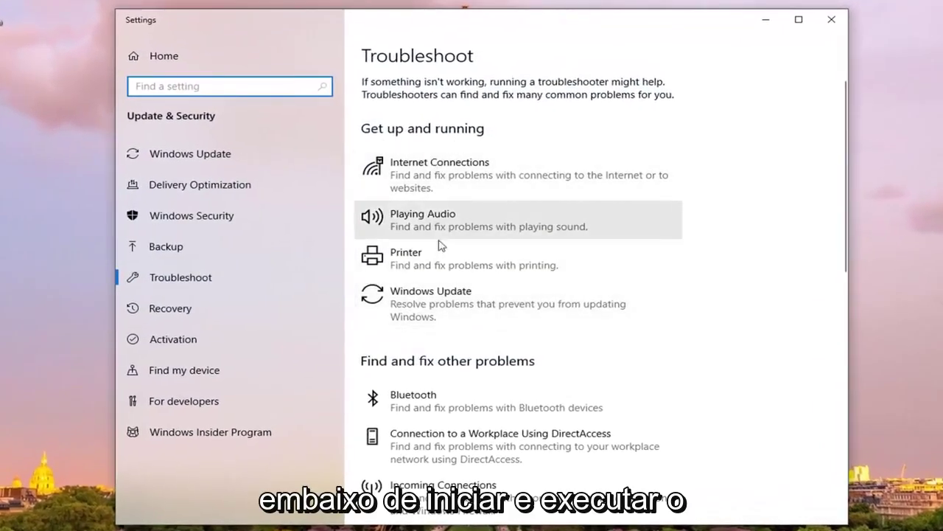
click(467, 315)
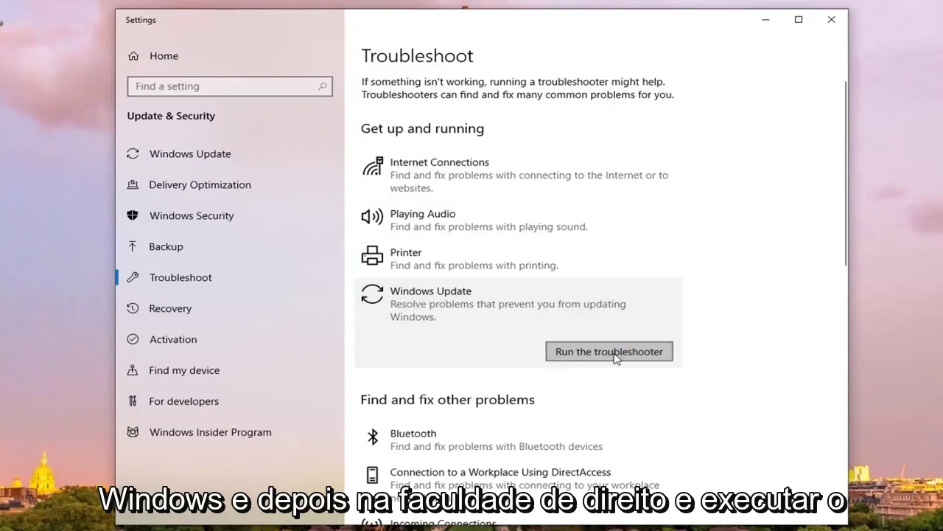
click(615, 353)
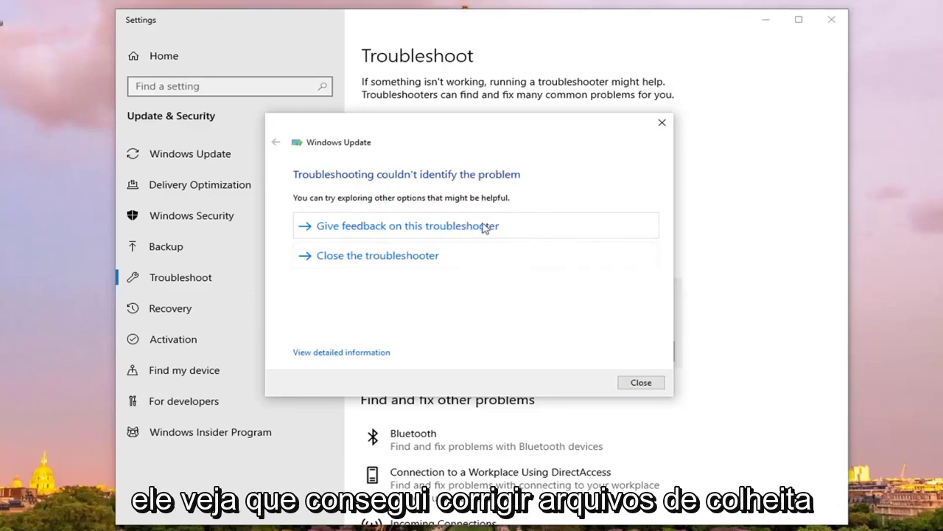
Close the finished troubleshooter after it reports it couldn't identify the problem.
click(640, 382)
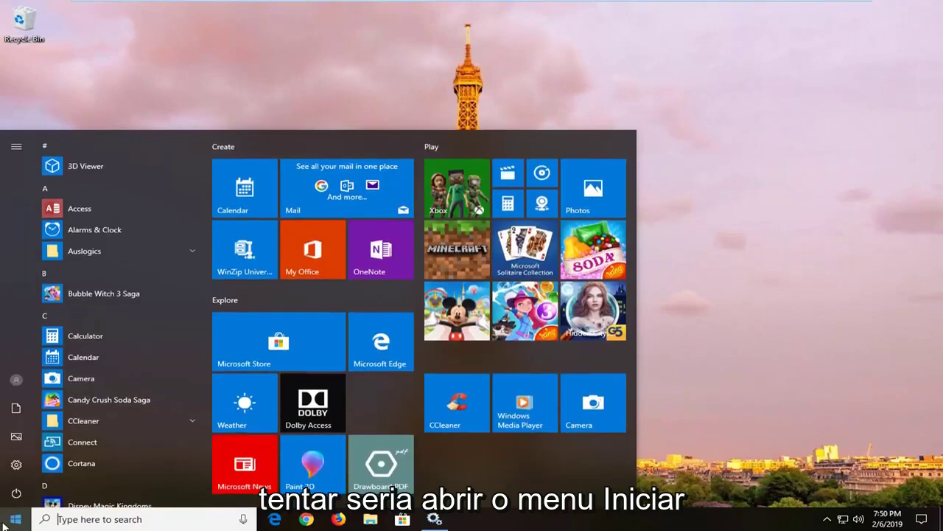
Open the Services app and stop the Background Intelligent Transfer Service.
text(services)
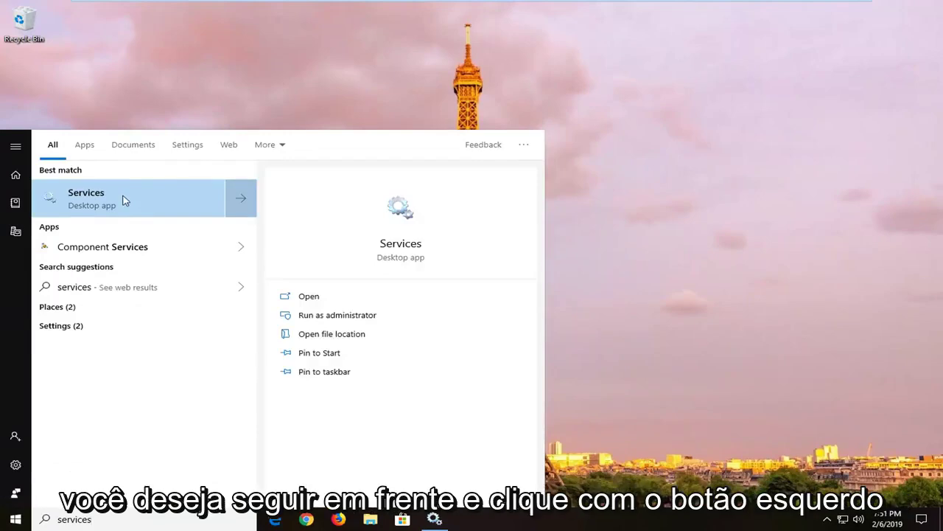
click(123, 200)
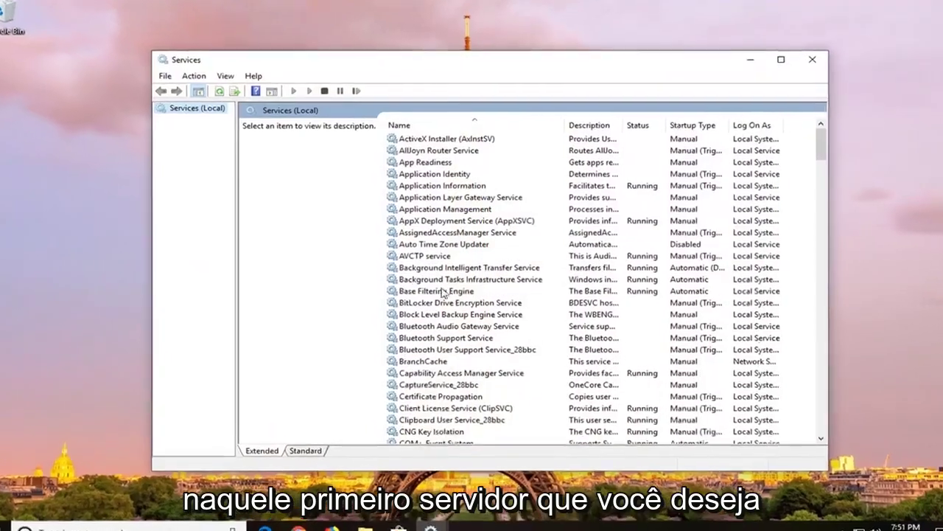
click(444, 279)
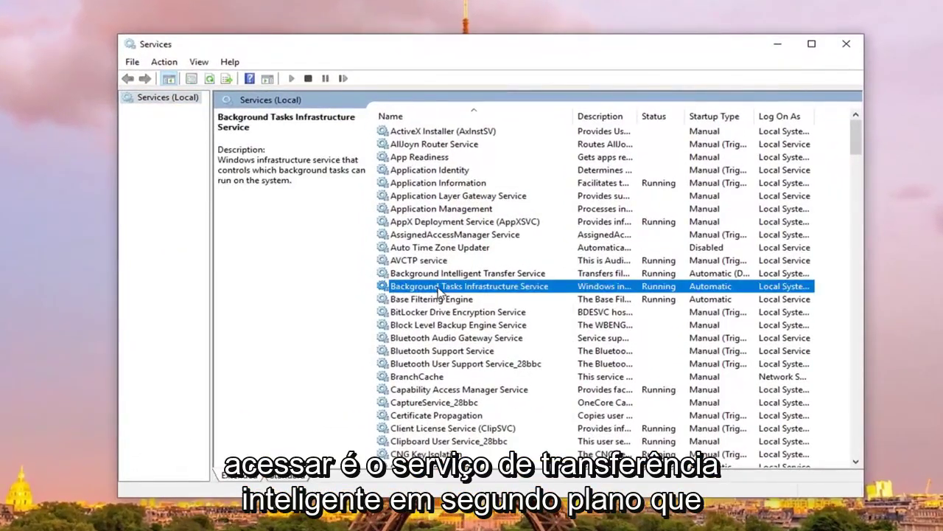
double_click(454, 287)
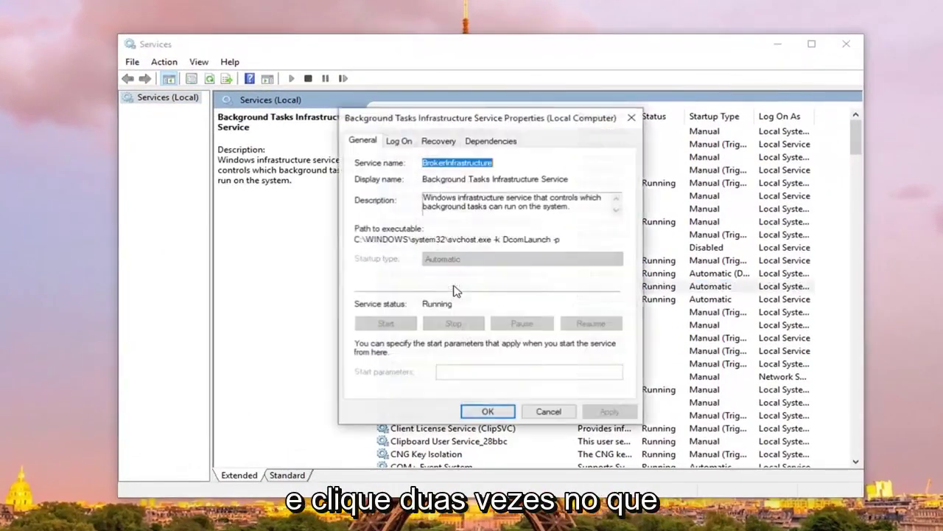
click(454, 234)
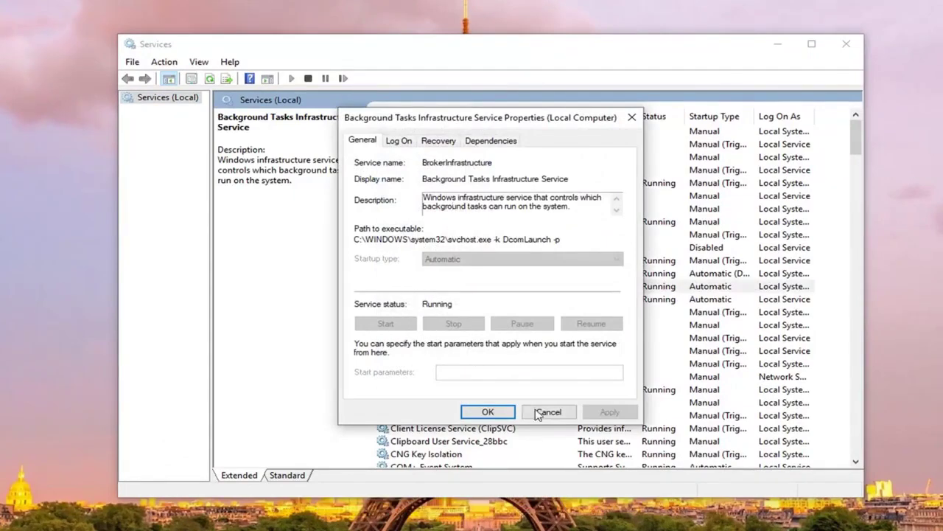
click(541, 411)
click(478, 277)
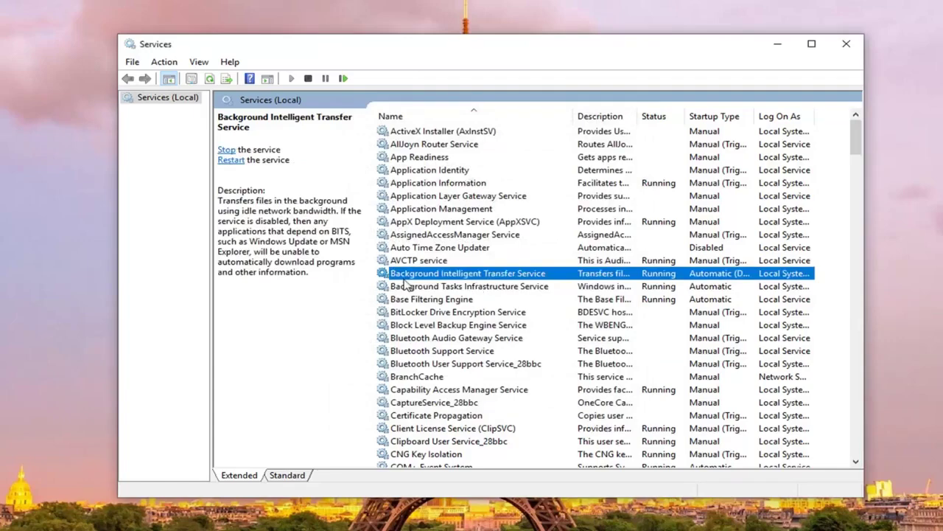
double_click(511, 273)
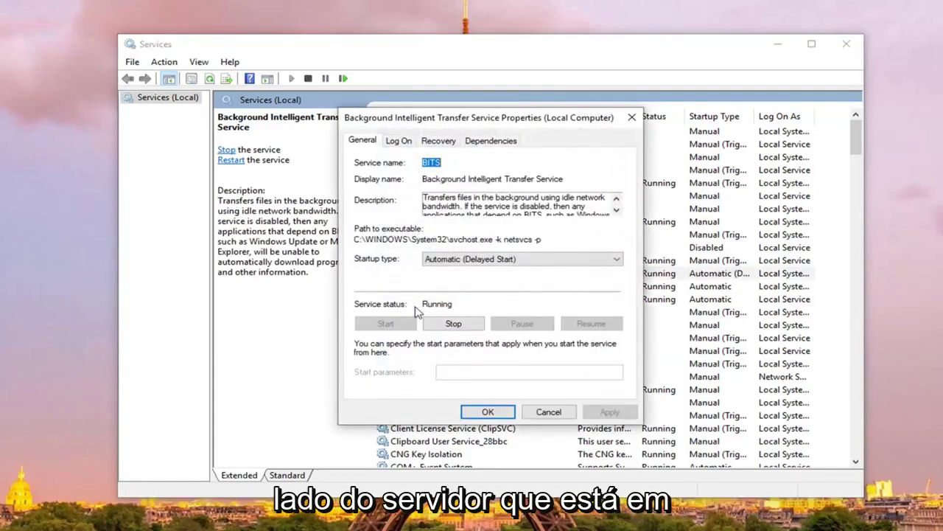
click(461, 323)
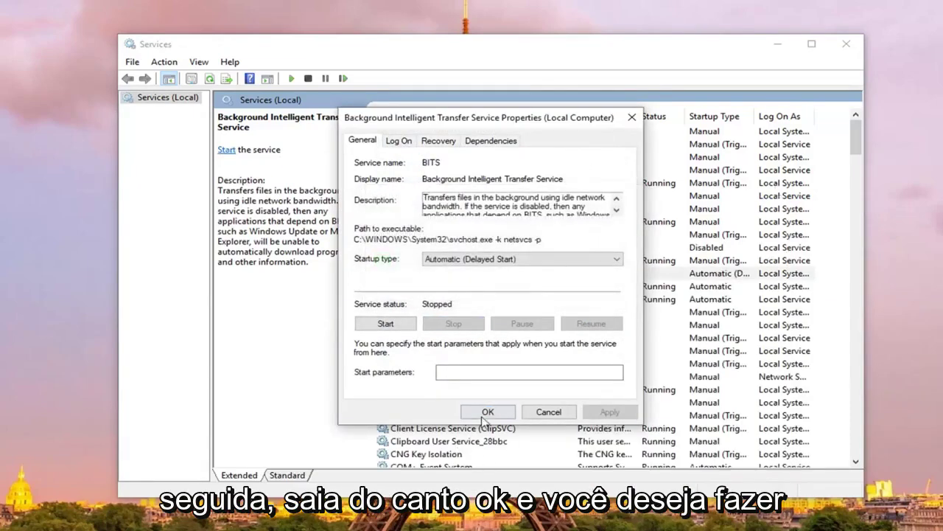
click(487, 413)
Stop the Windows Update service from its properties.
drag(855, 140, 849, 442)
click(426, 391)
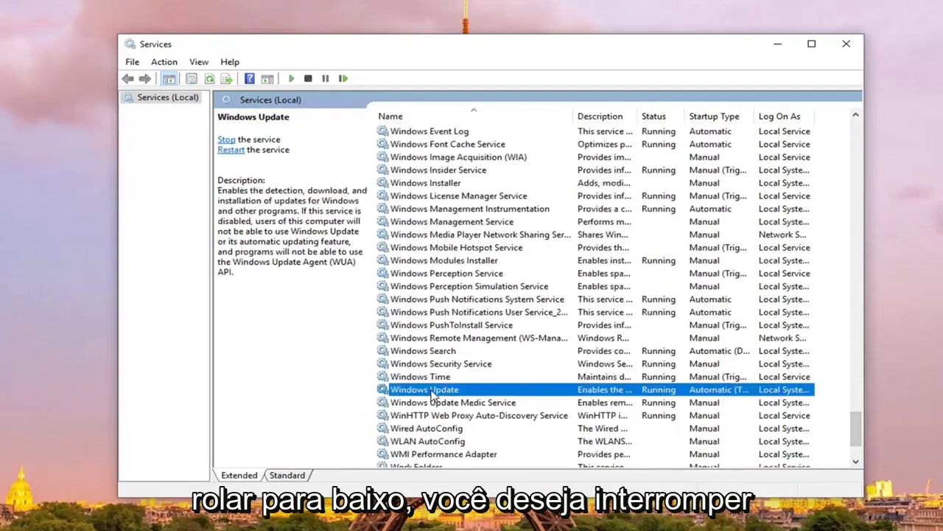
double_click(431, 396)
click(453, 325)
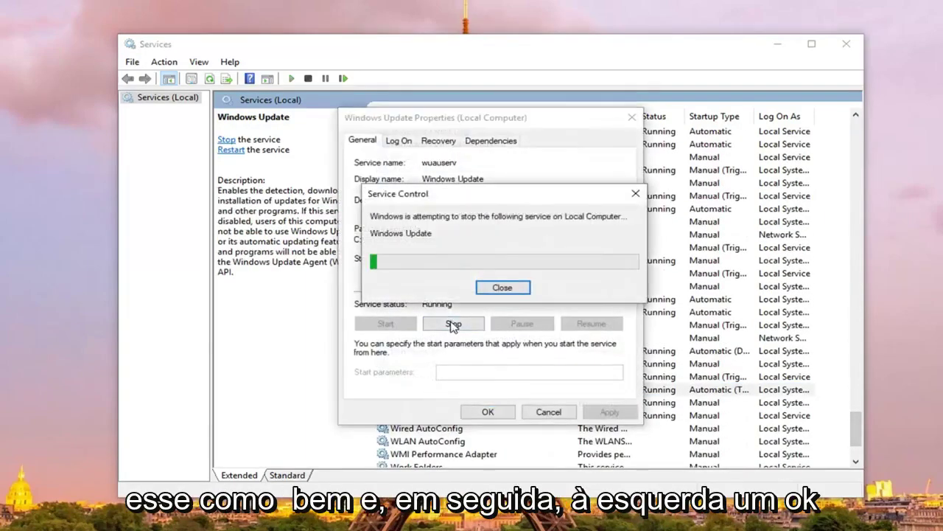
click(486, 412)
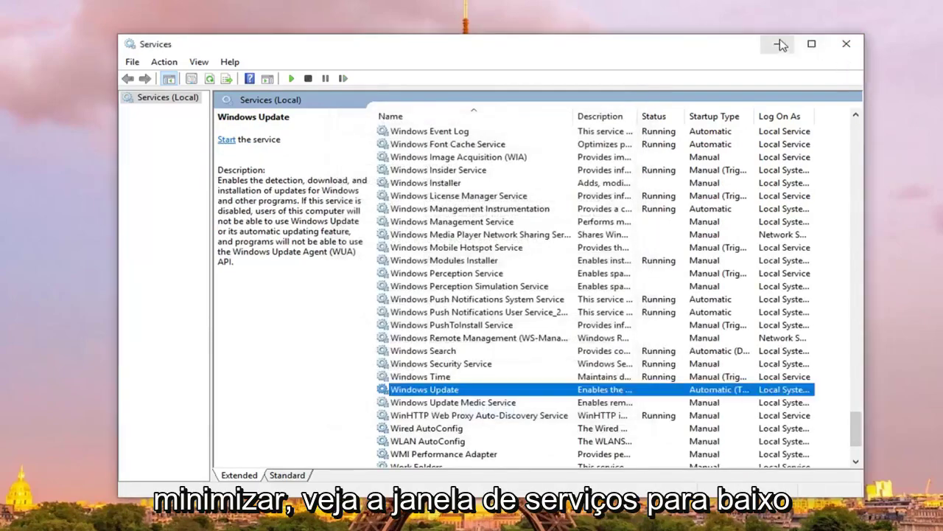
Minimize Services and launch File Explorer from a Start search.
click(780, 44)
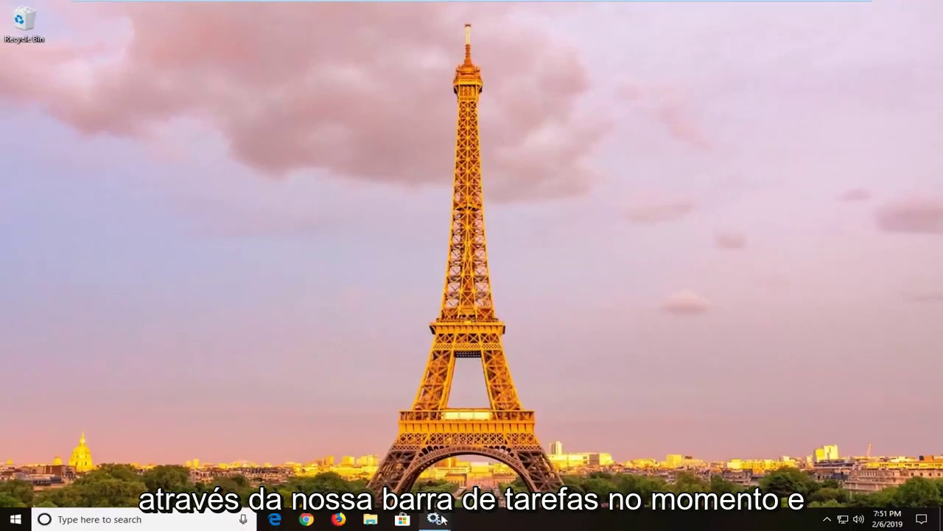
click(3, 524)
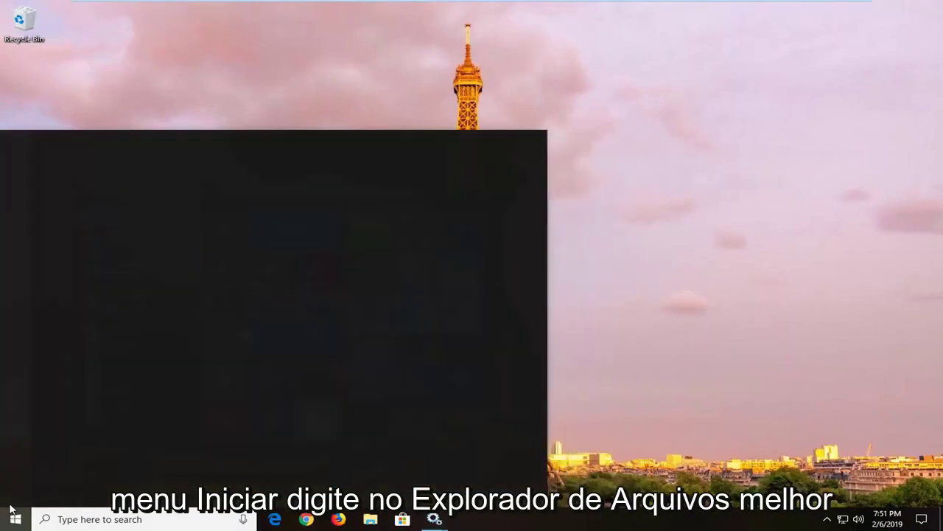
text(file explorer)
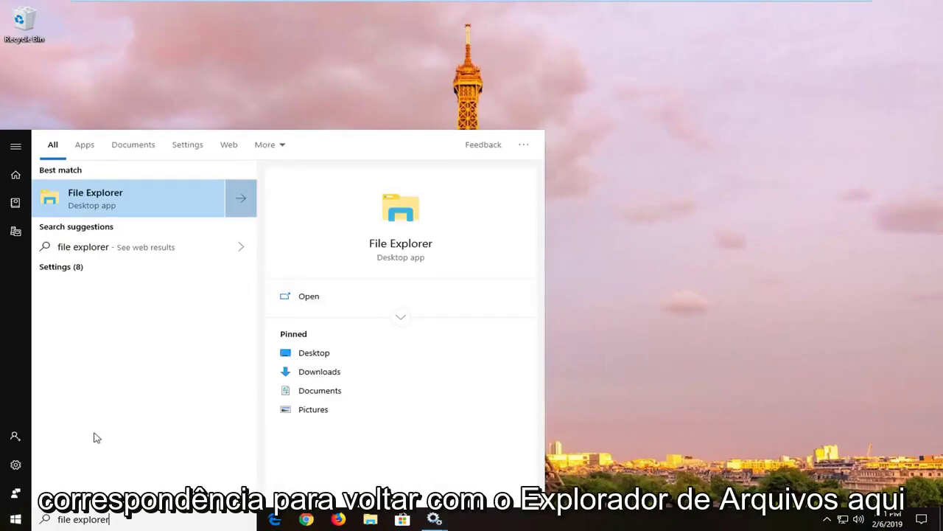
click(116, 203)
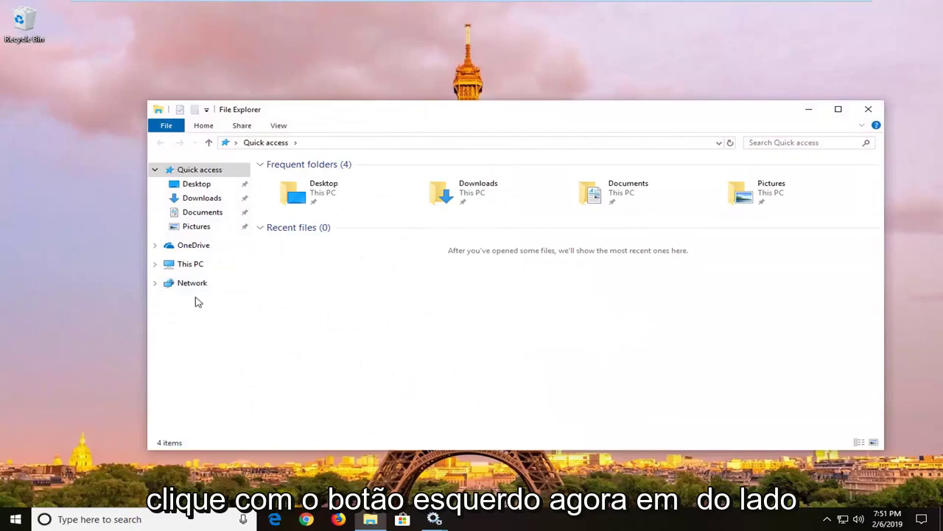
Navigate to C:\Windows\SoftwareDistribution\Download in File Explorer.
click(189, 267)
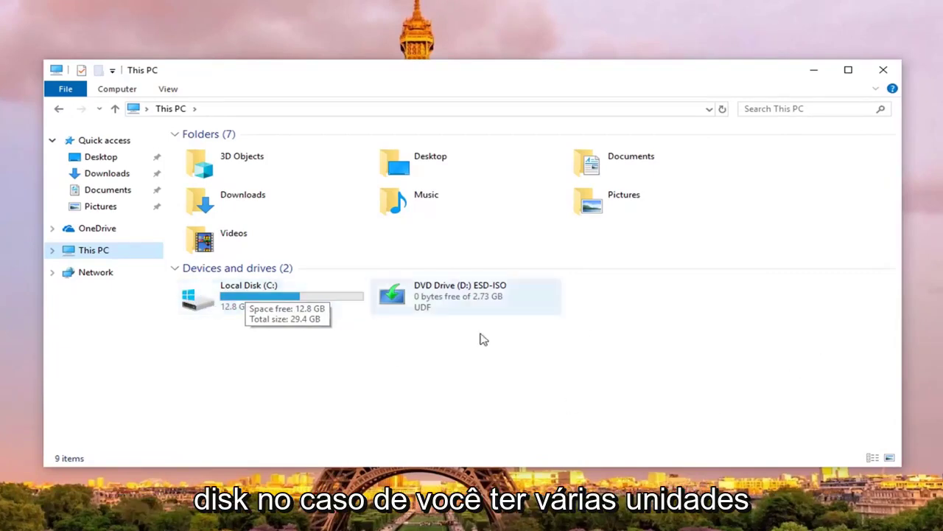
double_click(249, 302)
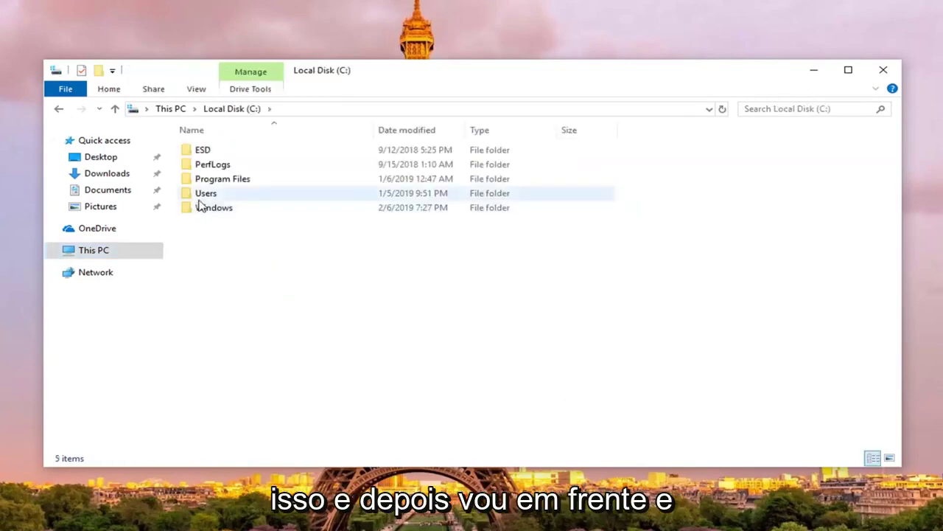
double_click(206, 211)
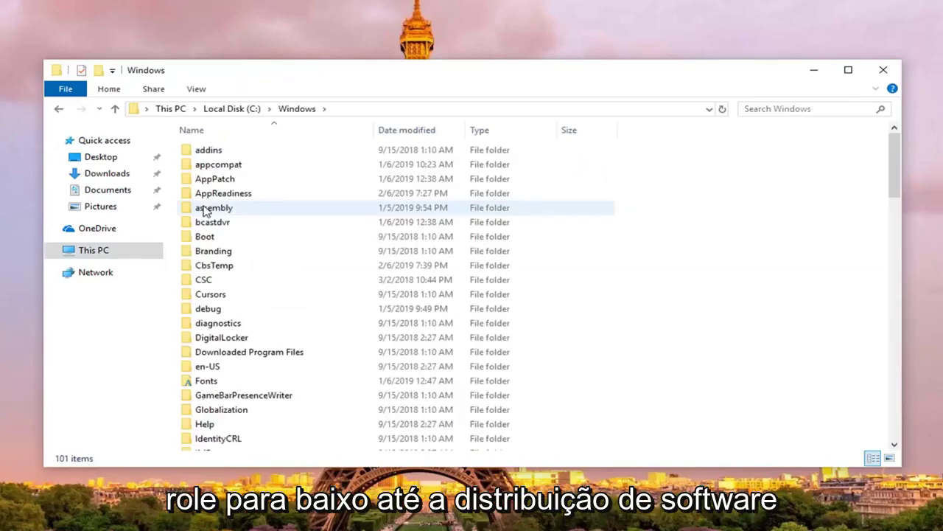
scroll(211, 224, down, 12)
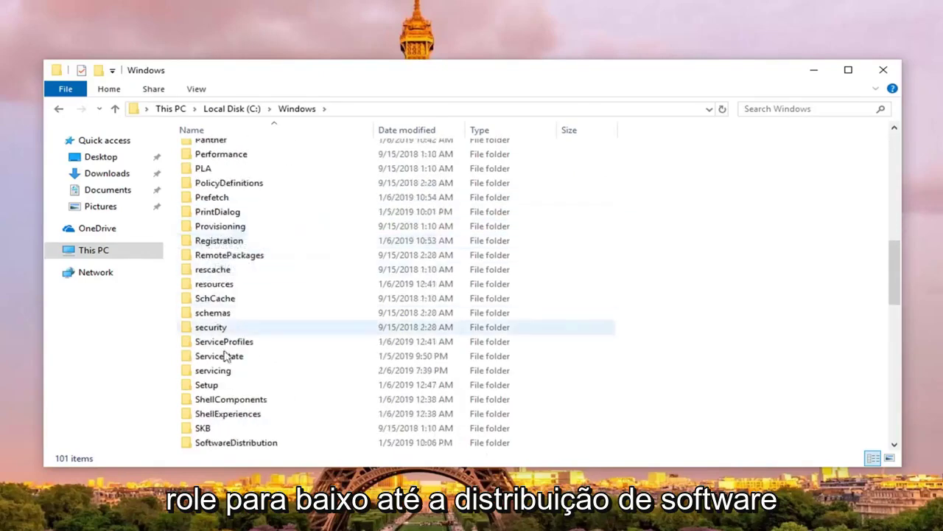
scroll(247, 426, down, 1)
click(238, 404)
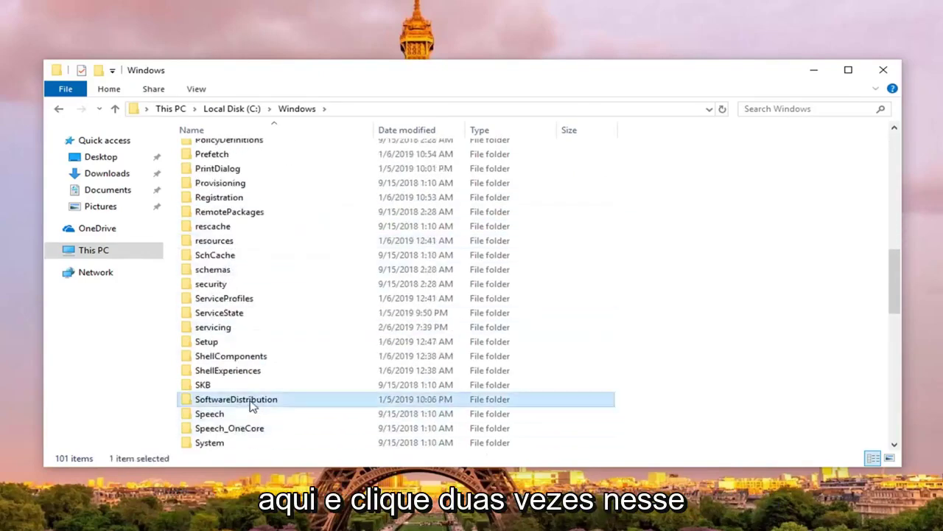
double_click(252, 404)
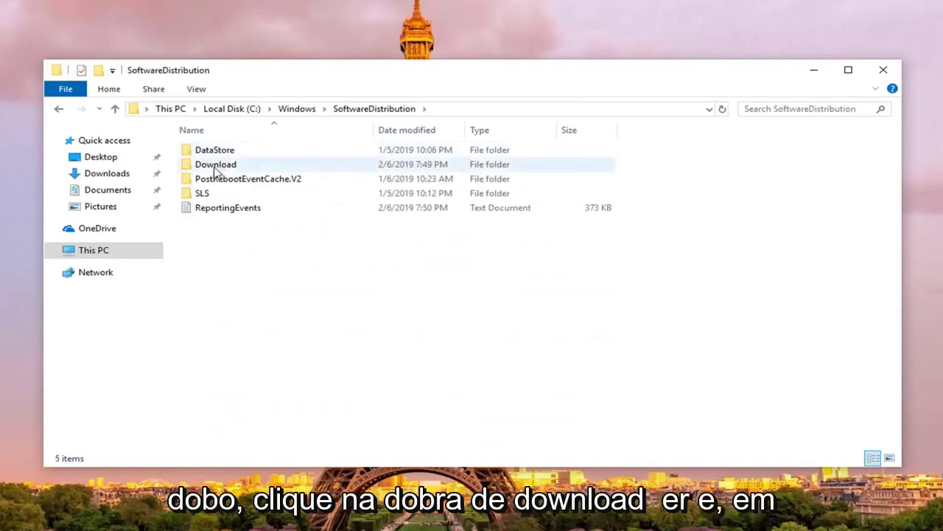
double_click(216, 169)
Delete all seven folders inside Download, then close File Explorer.
click(240, 151)
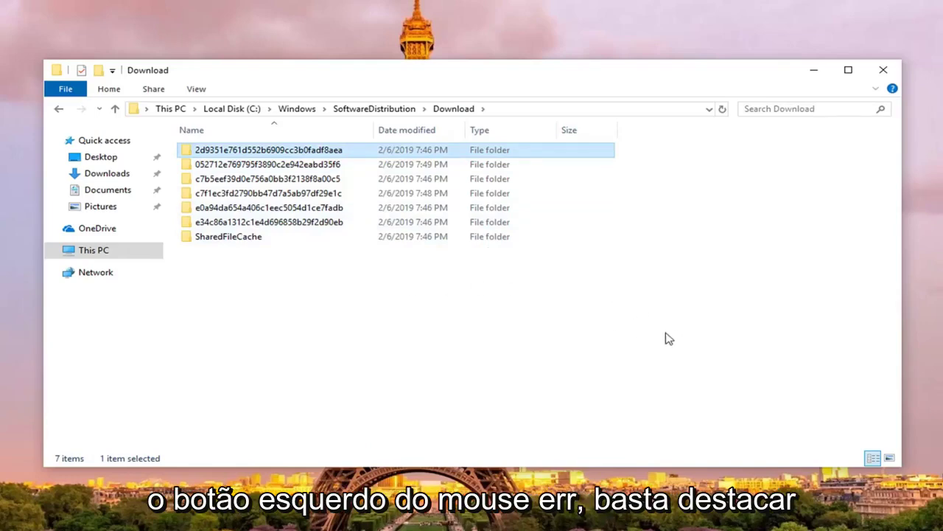
drag(656, 325, 318, 122)
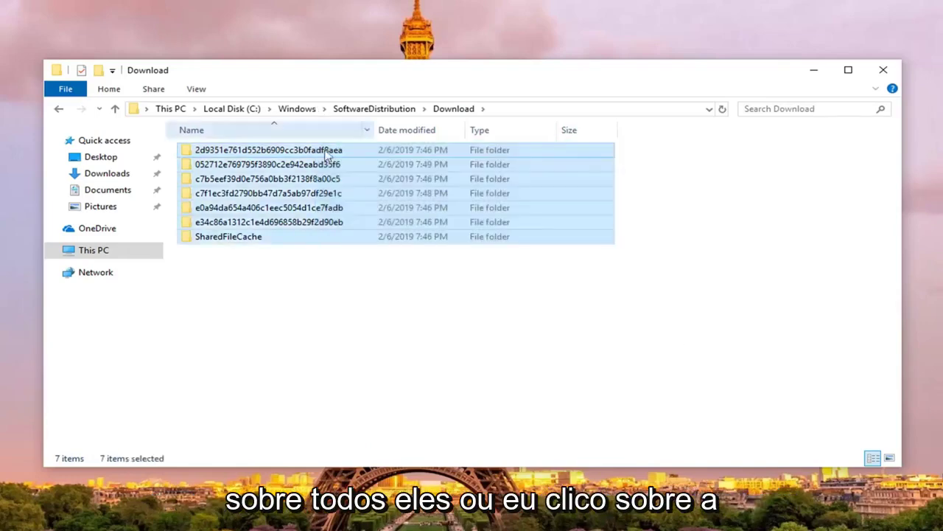
right_click(281, 181)
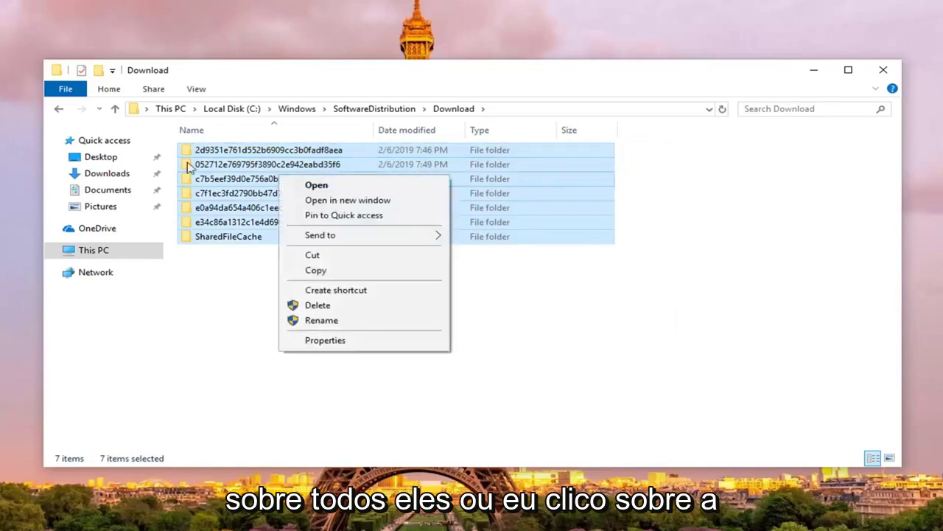
click(336, 307)
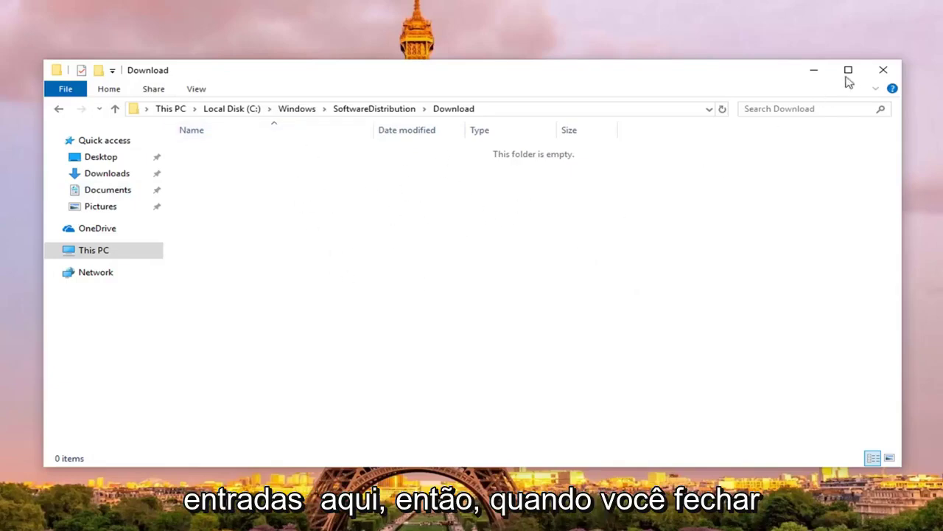
click(883, 72)
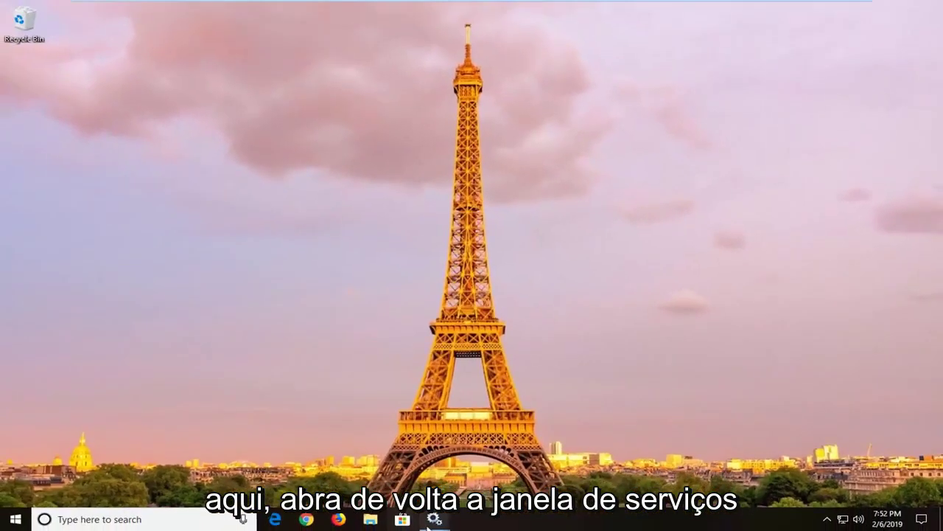
Restore Services and start Windows Update with its startup type set to Automatic.
mouse_move(435, 519)
click(387, 478)
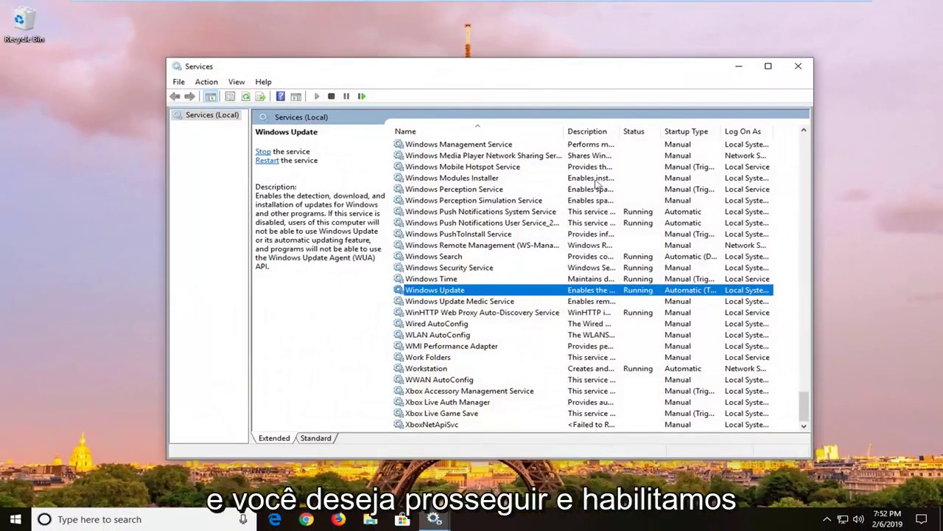
double_click(444, 290)
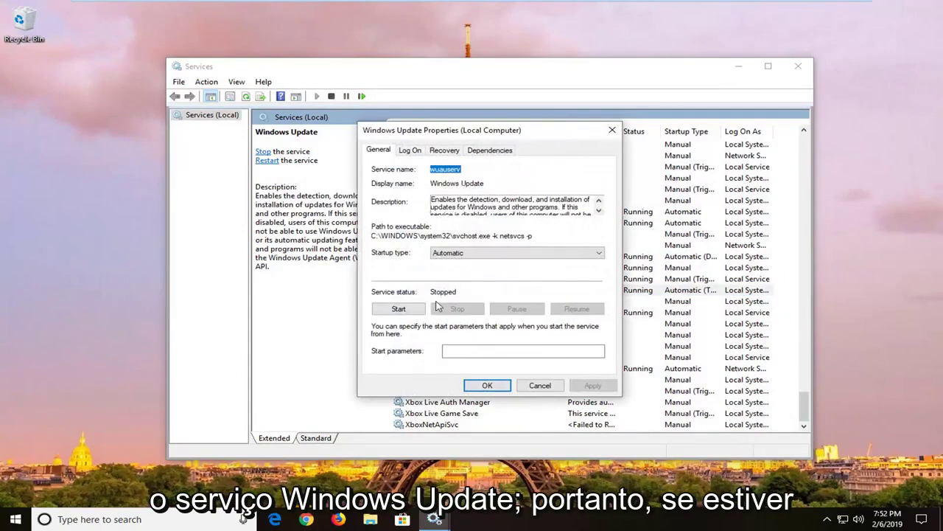
click(413, 308)
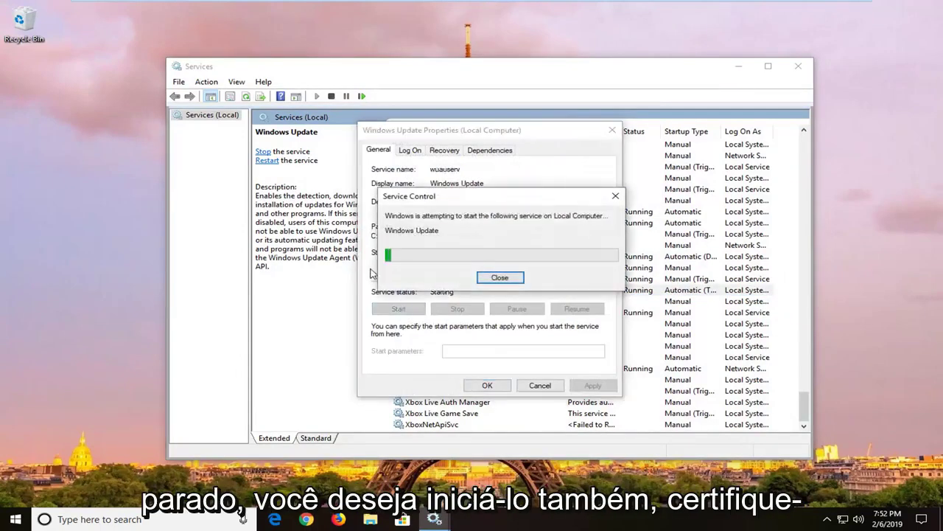
click(480, 252)
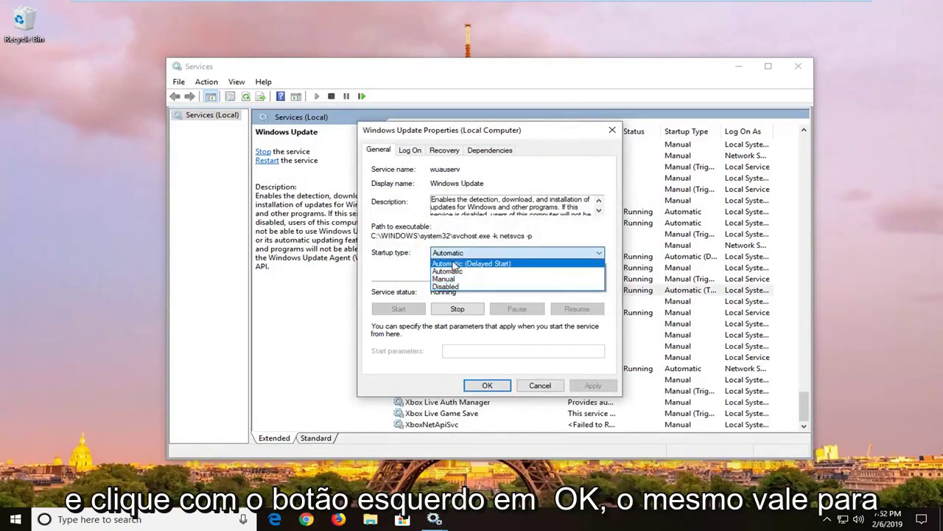
click(451, 271)
click(487, 385)
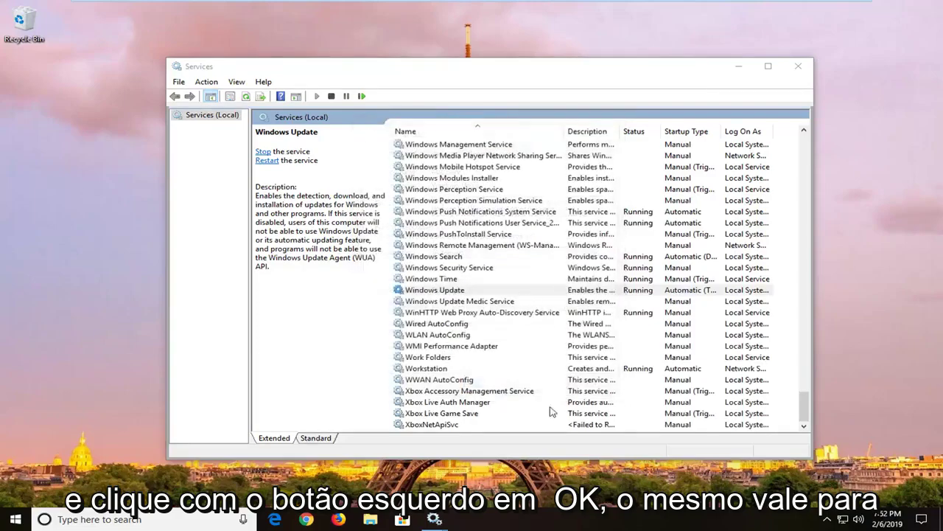
Start the Background Intelligent Transfer Service, keeping its startup type Automatic (Delayed Start).
scroll(552, 297, up, 20)
drag(803, 291, 796, 147)
double_click(479, 257)
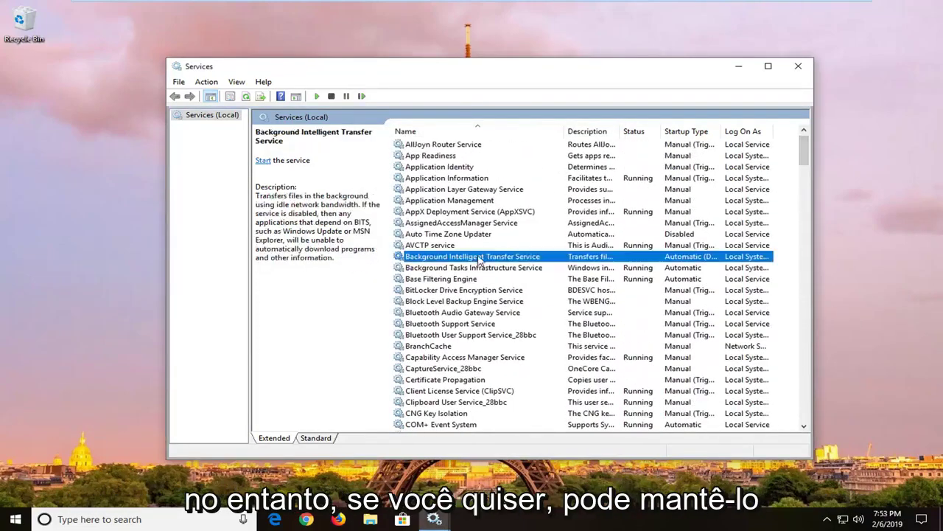
click(457, 253)
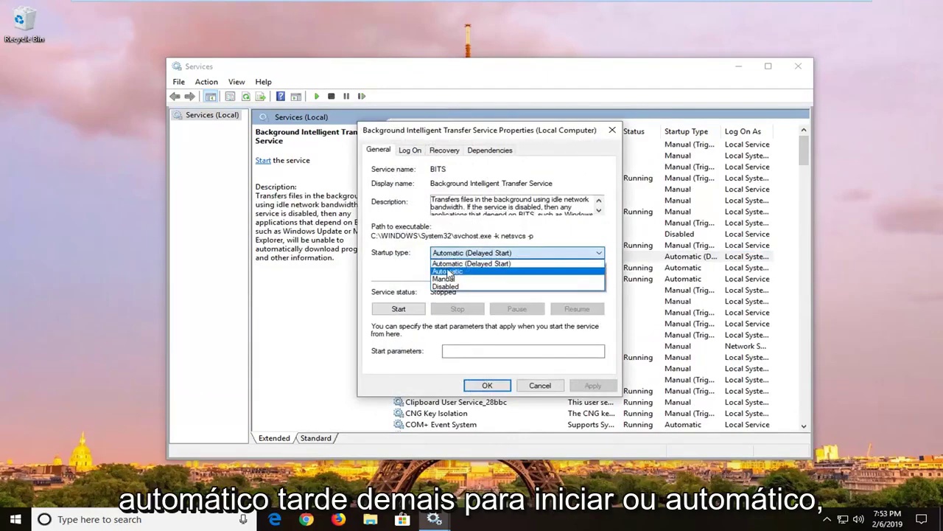
click(454, 262)
click(452, 254)
click(419, 269)
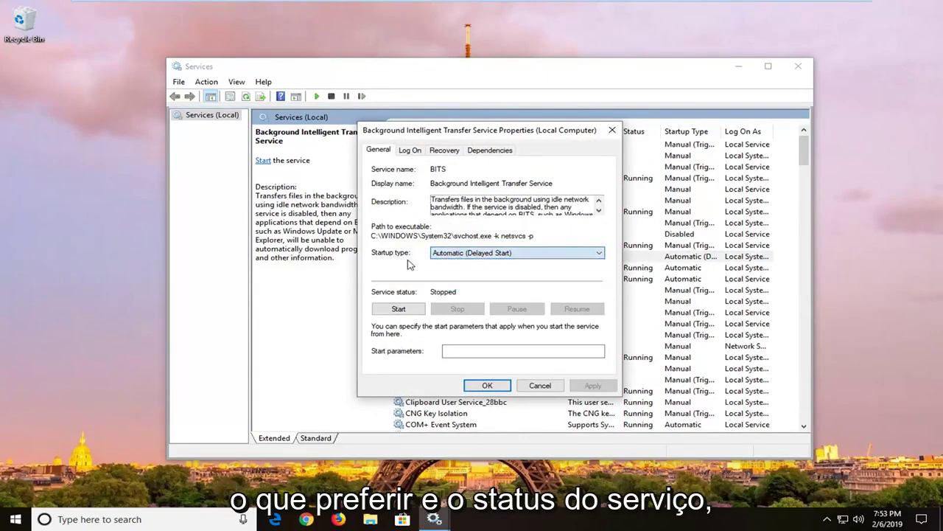
click(398, 308)
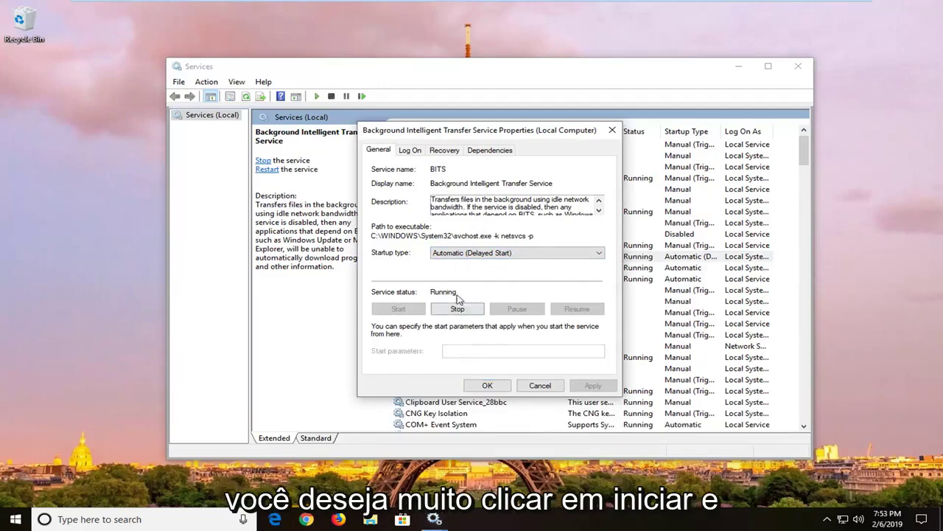
click(480, 387)
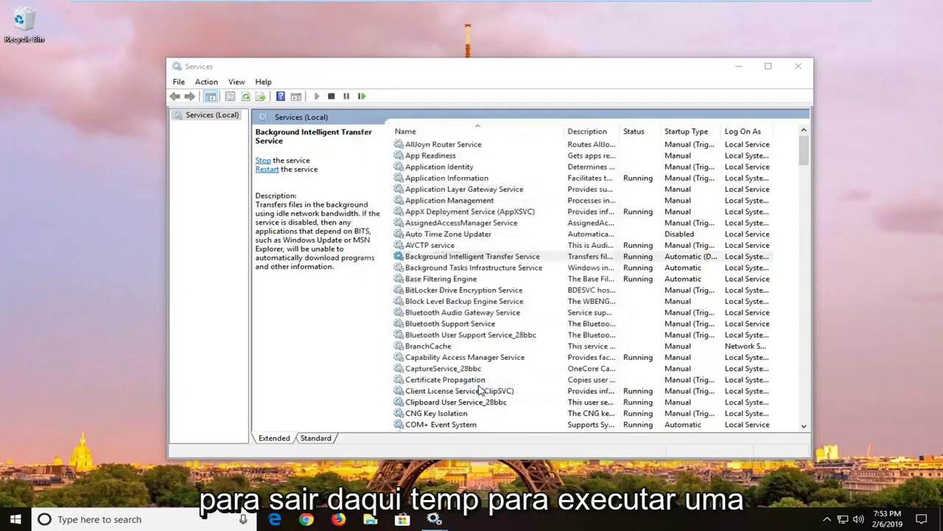
click(798, 67)
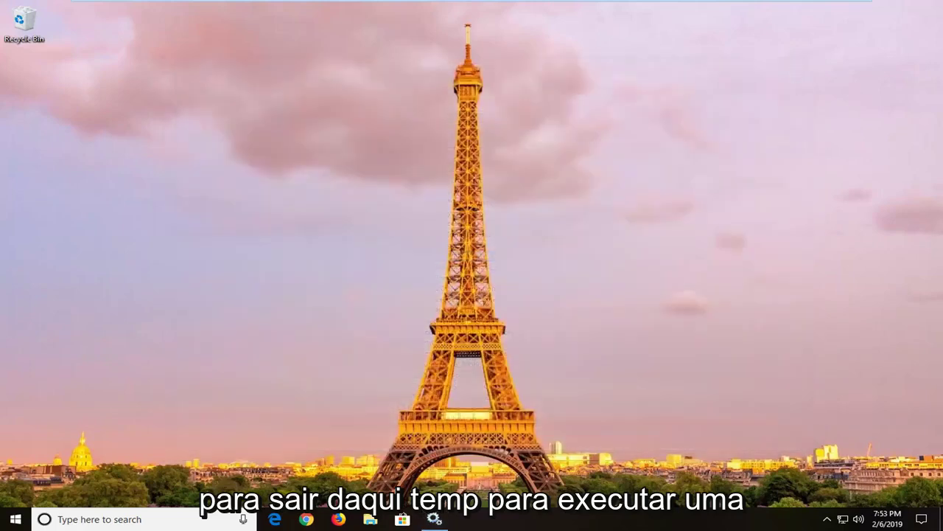